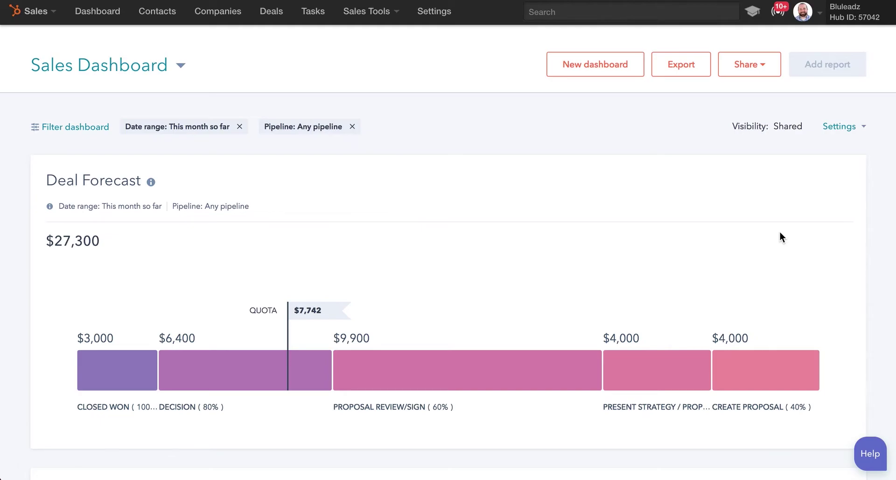
Open the chat inbox from the sales tools and look over its open and closed conversation filter.
click(38, 17)
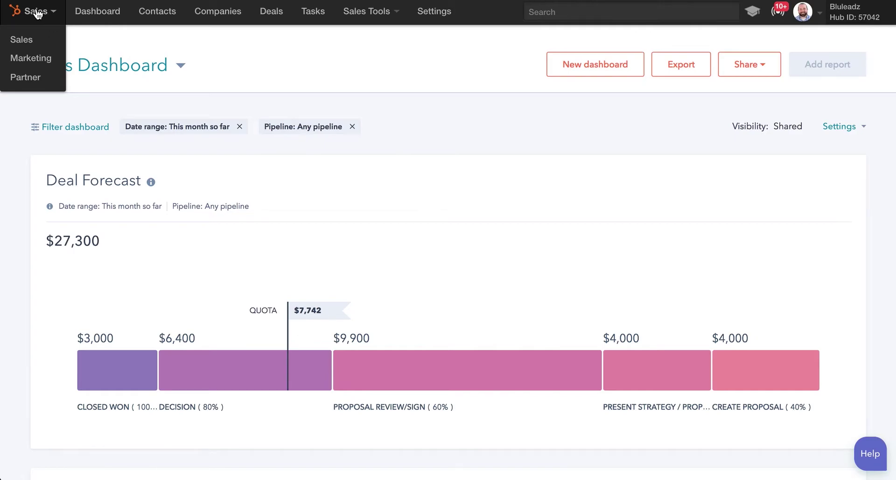
click(39, 12)
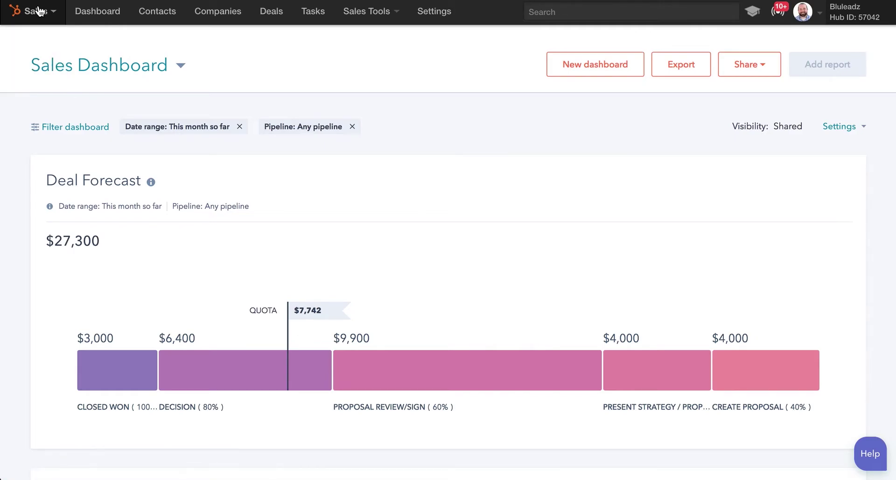
click(377, 19)
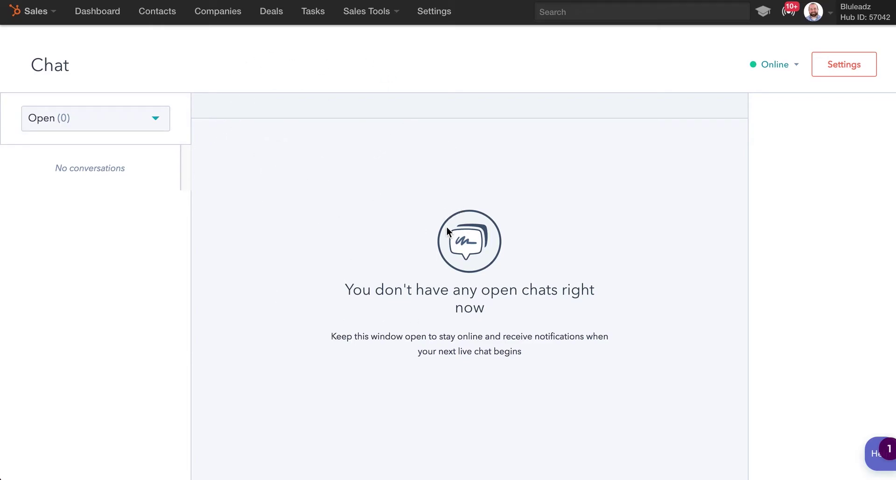
click(152, 127)
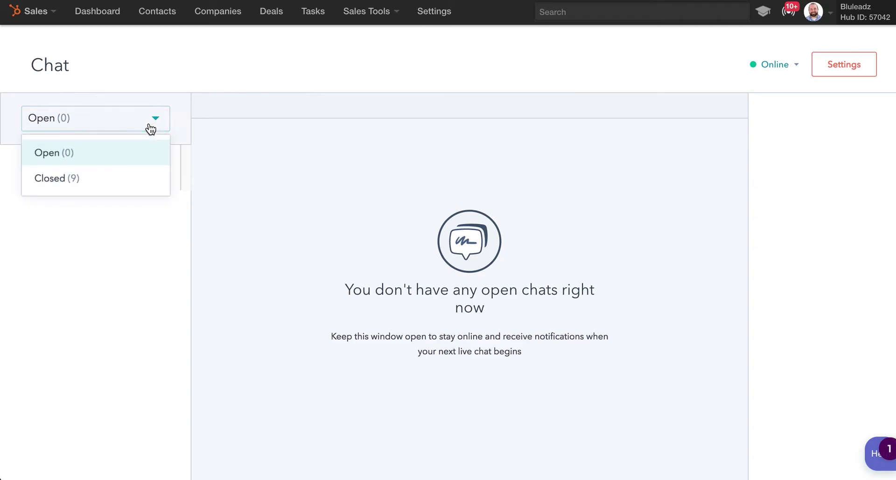
click(150, 129)
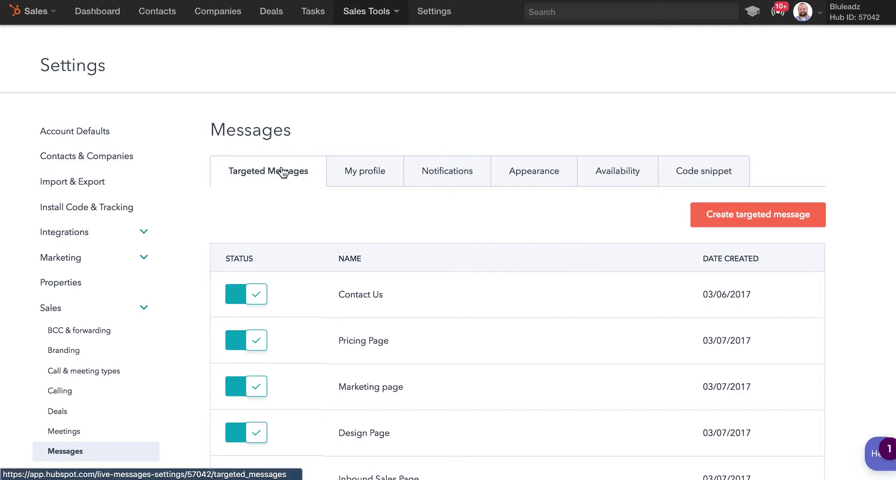
Review the Messages settings for the profile, including its meetings link, and for notifications and appearance.
click(358, 169)
mouse_move(399, 240)
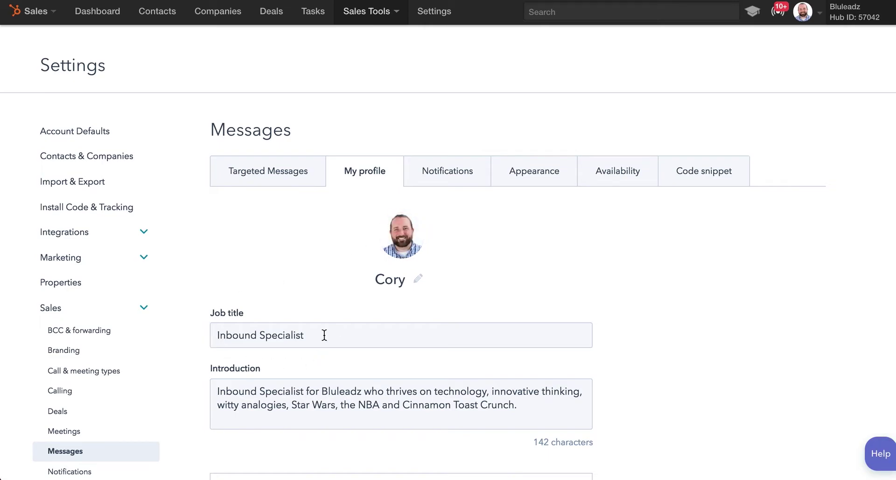
scroll(432, 313, down, 5)
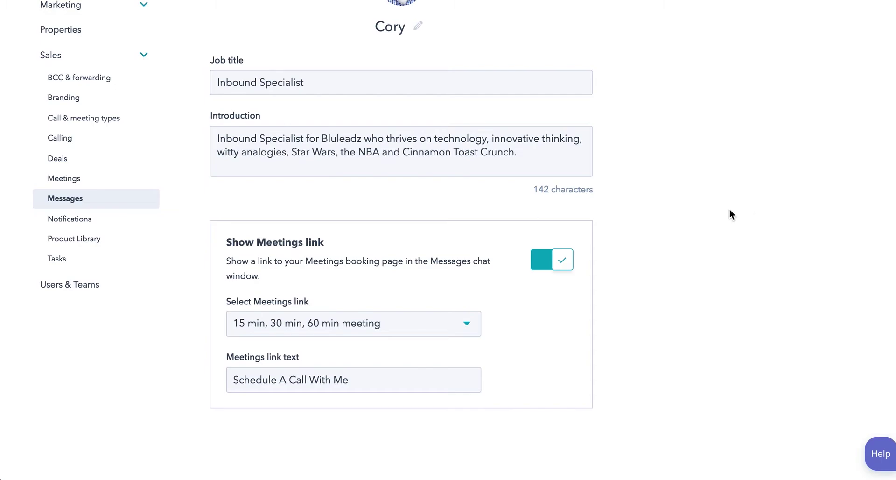
scroll(723, 208, up, 5)
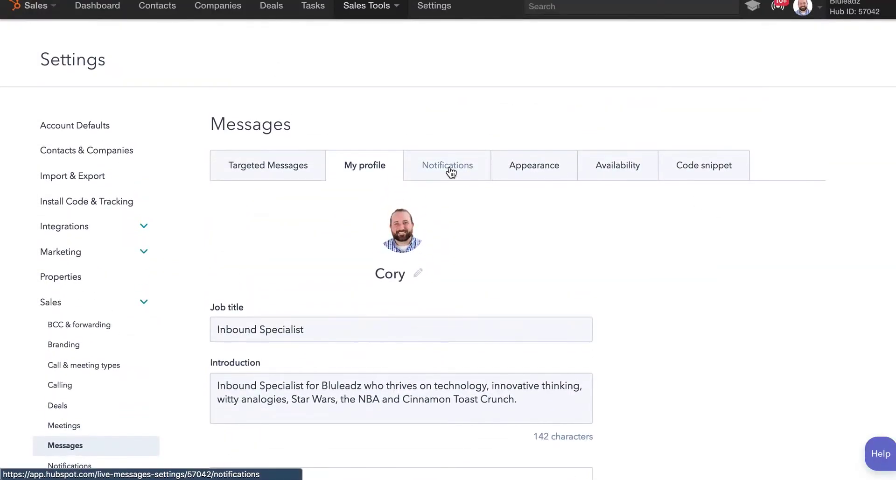
click(451, 172)
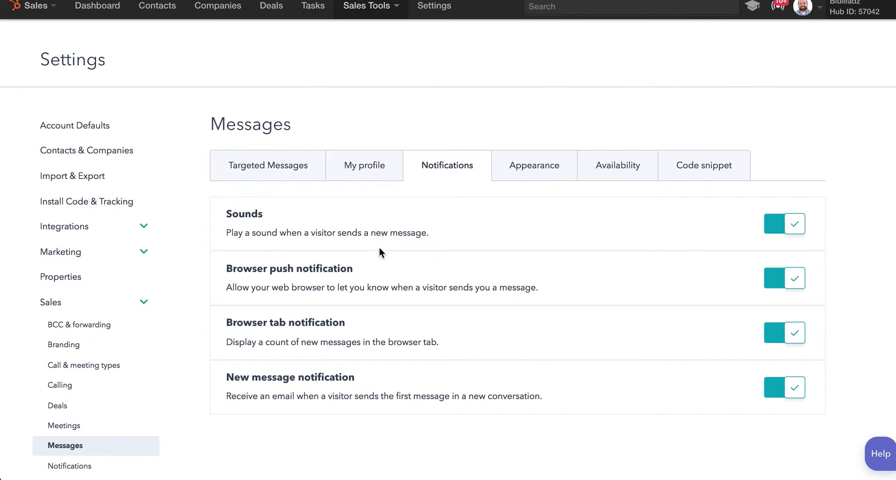
click(522, 174)
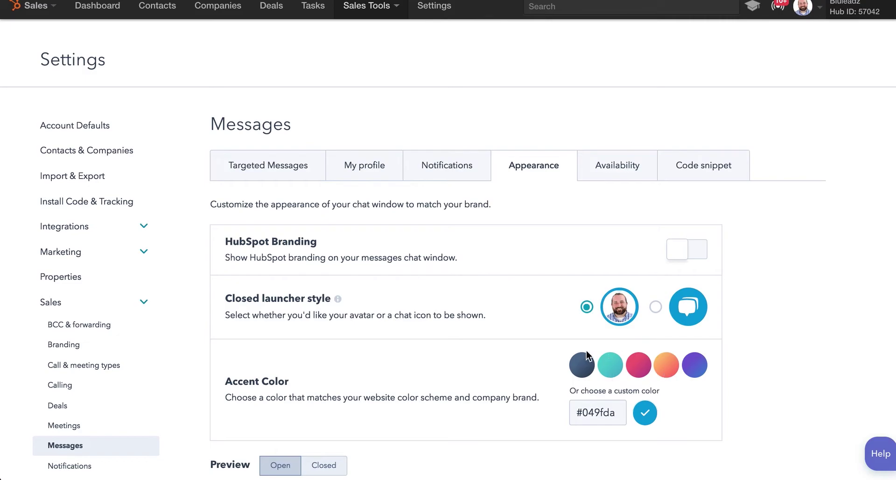
Try schedule-based availability for Messages and switch it back to turning online/offline manually.
click(607, 167)
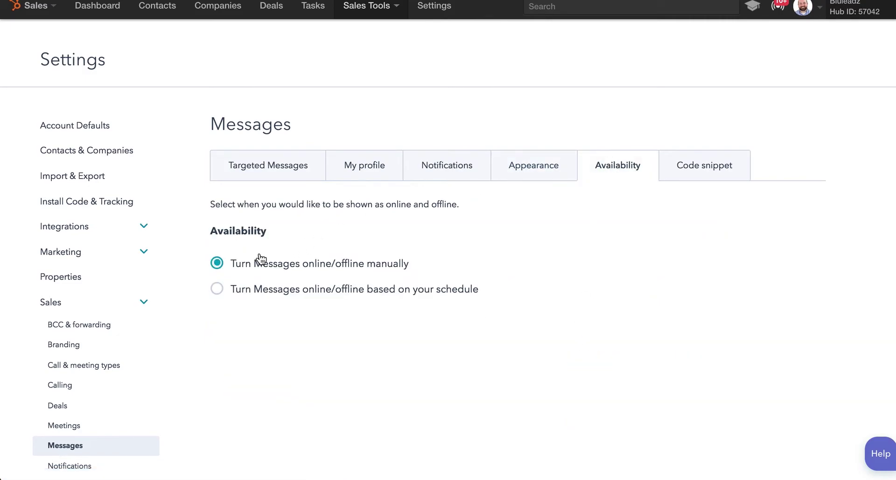
click(217, 288)
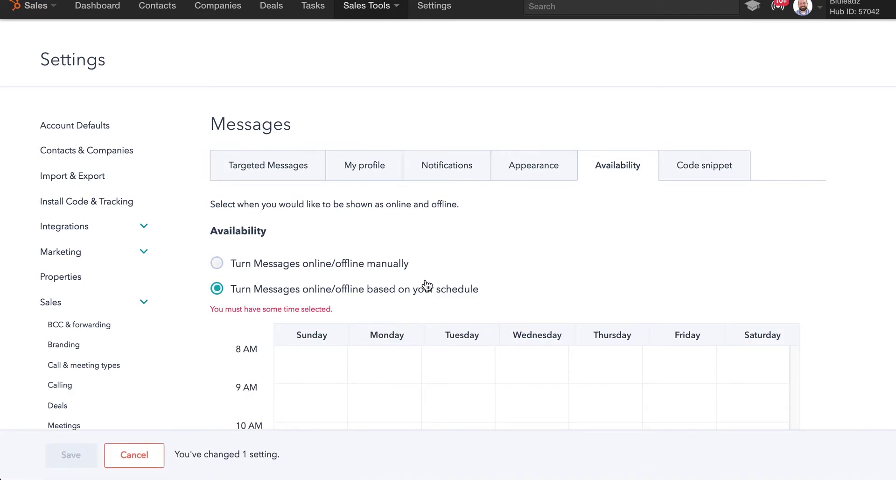
scroll(540, 251, down, 2)
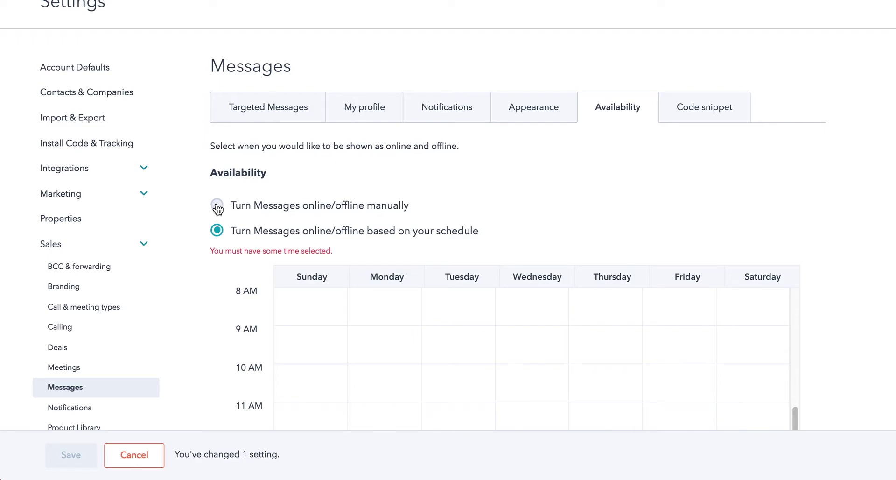
click(217, 205)
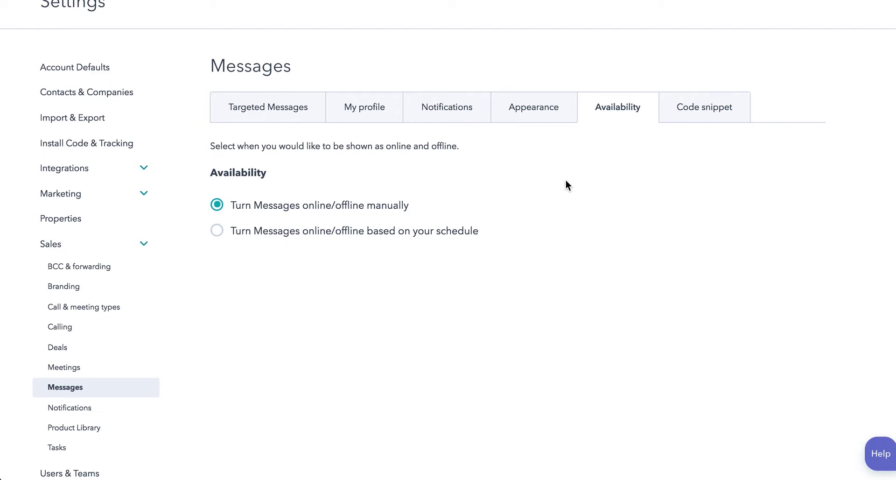
View the install code snippet for Messages and go back over the notification and profile settings.
click(696, 108)
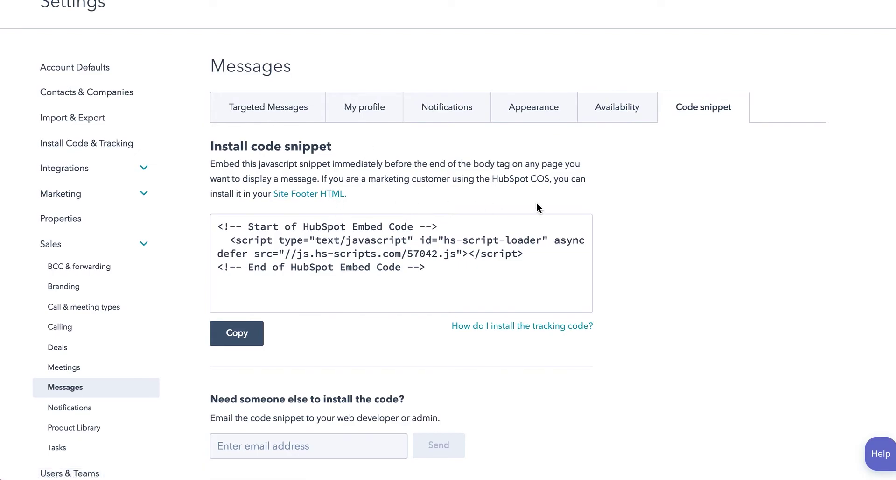
click(456, 112)
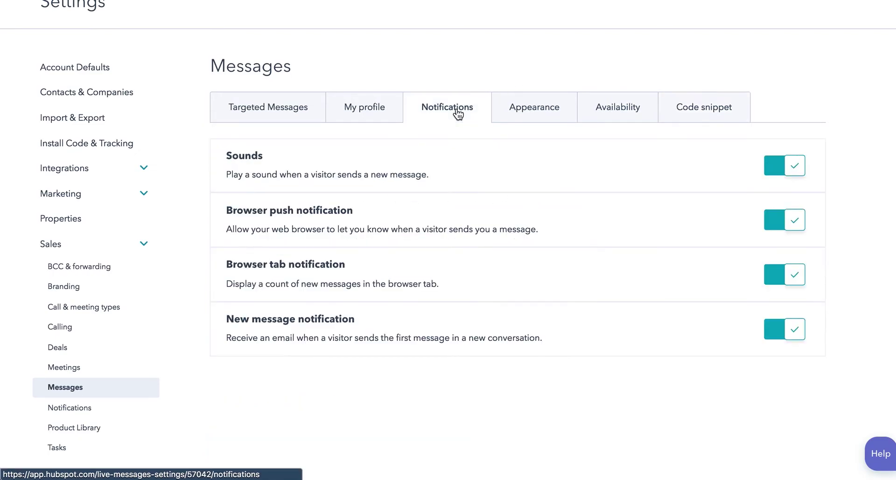
click(367, 111)
click(260, 111)
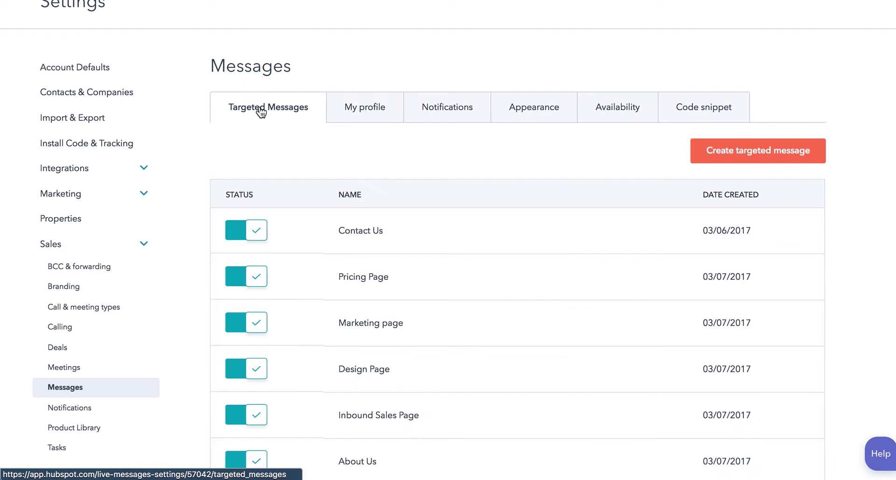
scroll(415, 254, down, 3)
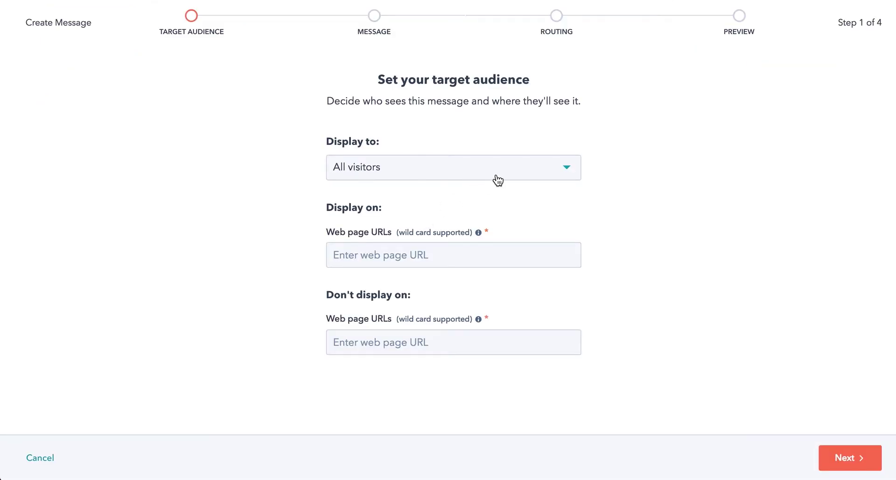
click(554, 171)
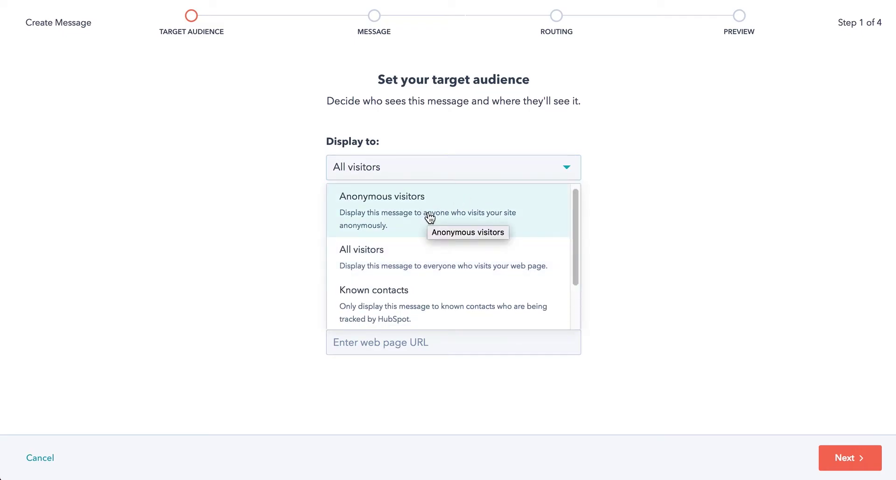
click(496, 255)
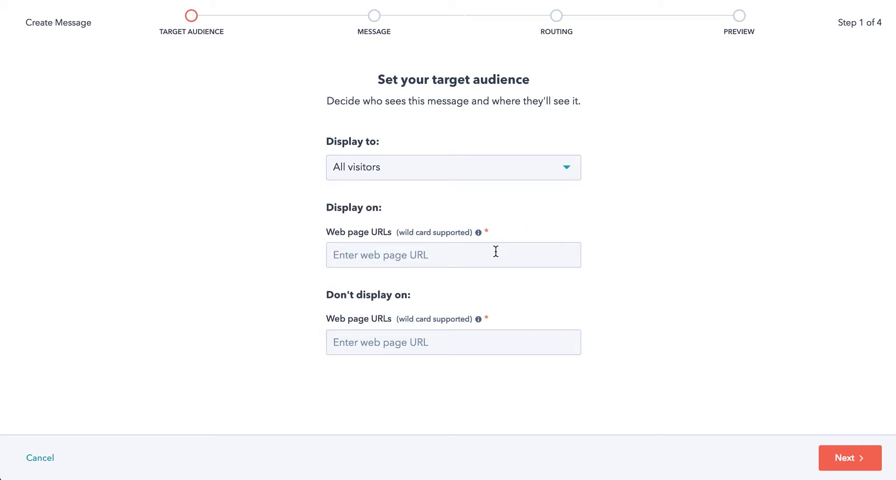
click(449, 256)
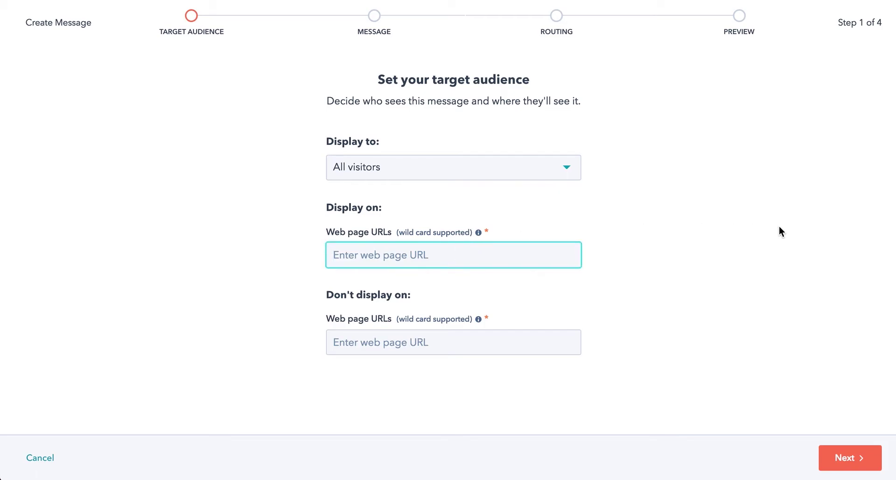
text(https://www.bluleadz.com/resources)
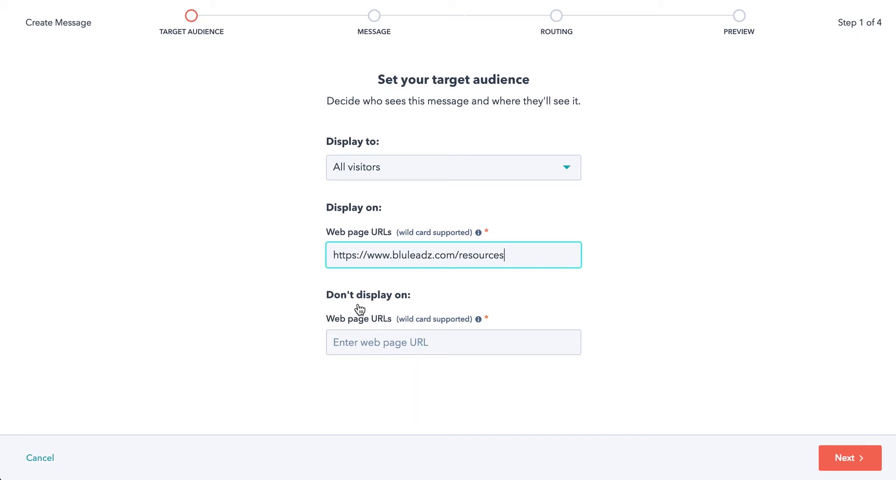
click(842, 458)
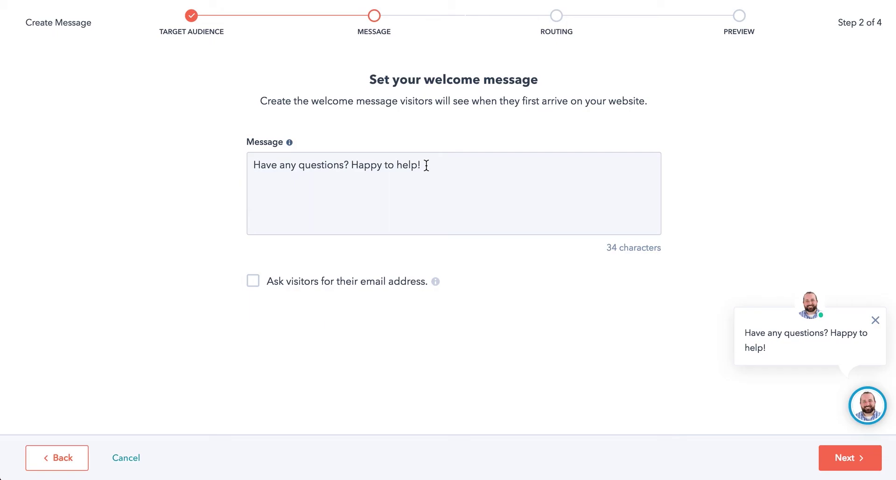
Set the welcome message to "We have some terrific resources, anything in particular you're looking for?" and ask visitors for their email address.
drag(426, 165, 306, 159)
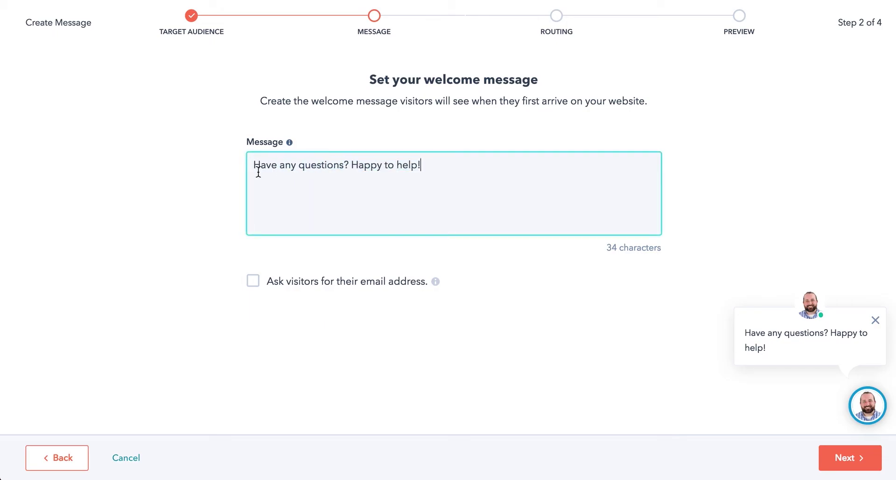
key(ctrl+a)
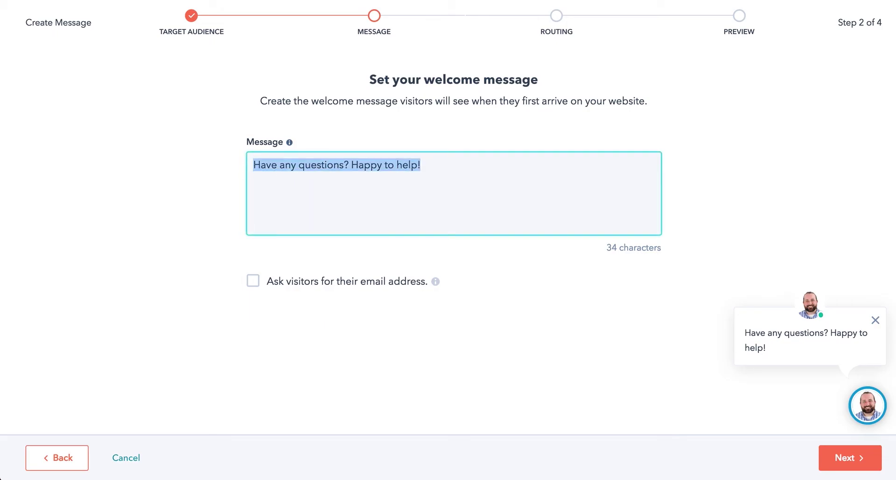
text(We)
key(BackSpace)
text(have some)
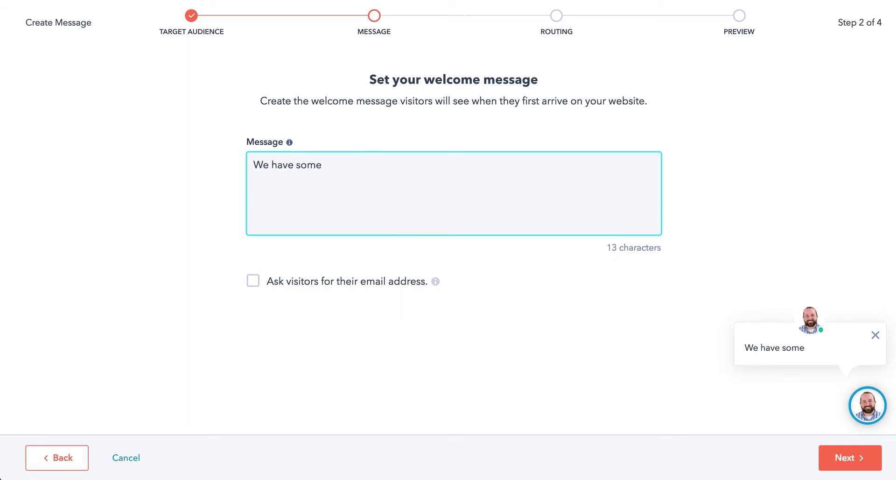
text( terrific resources, a)
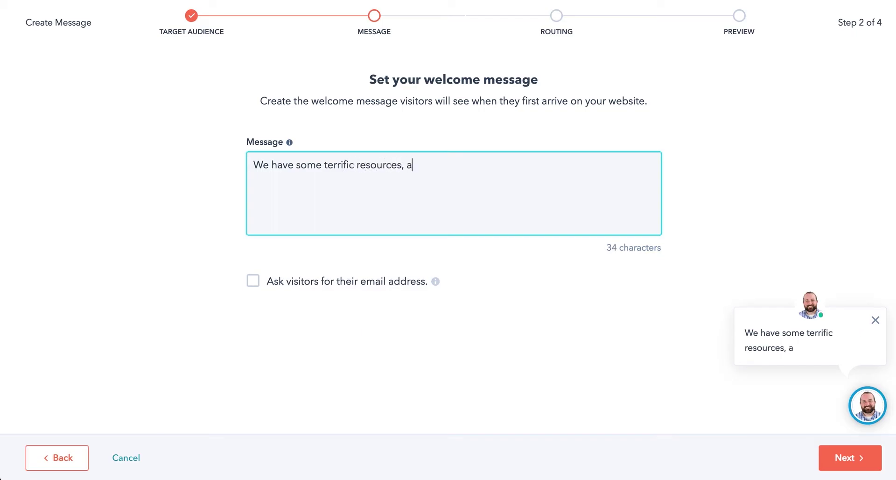
text(nything in parti)
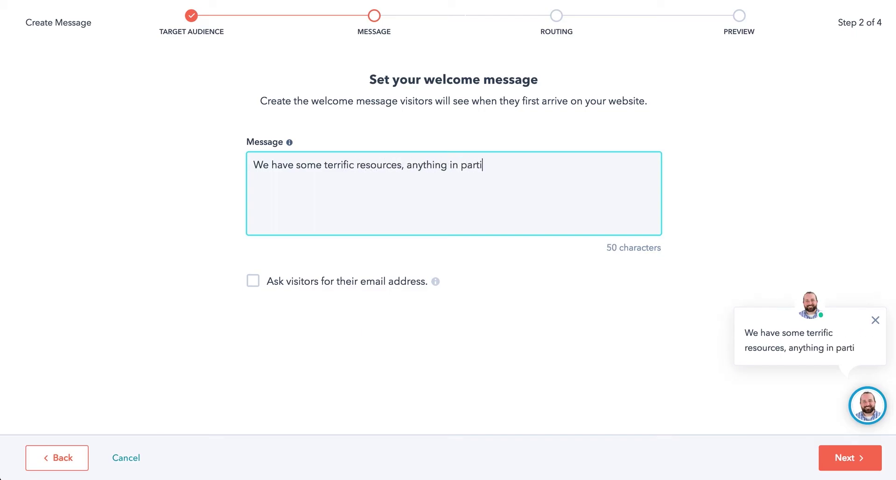
text(cular you're )
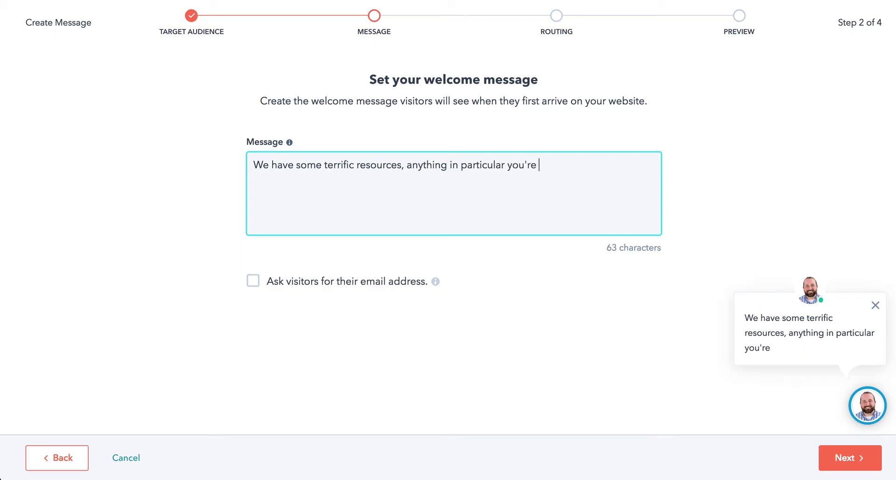
text(looking for)
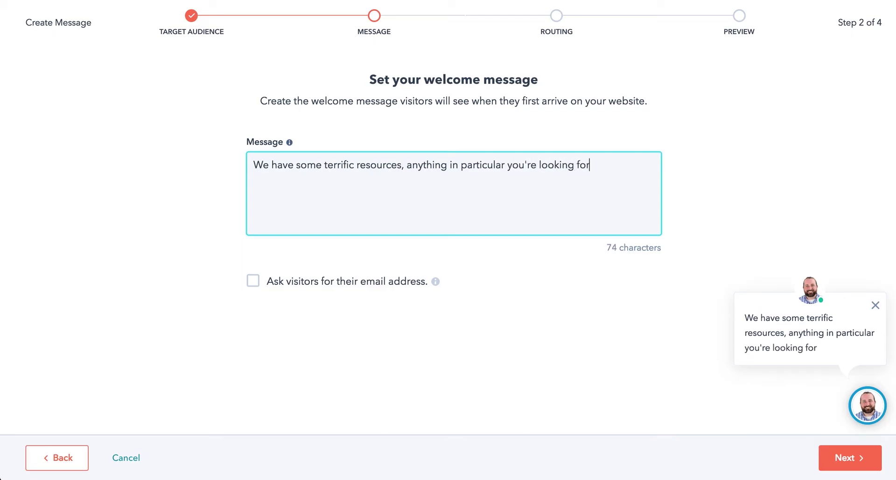
text(?)
click(253, 281)
click(844, 459)
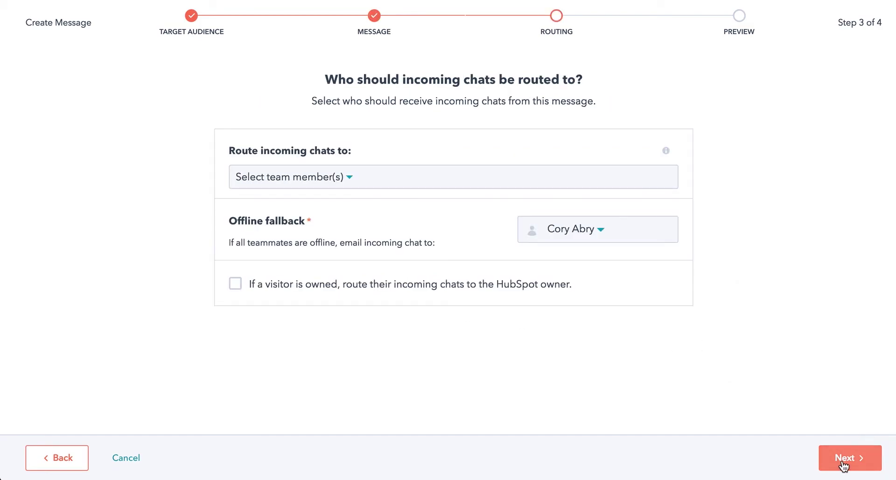
Route incoming chats to the team member already set as offline fallback, and owned visitors' chats to their HubSpot owner.
click(349, 180)
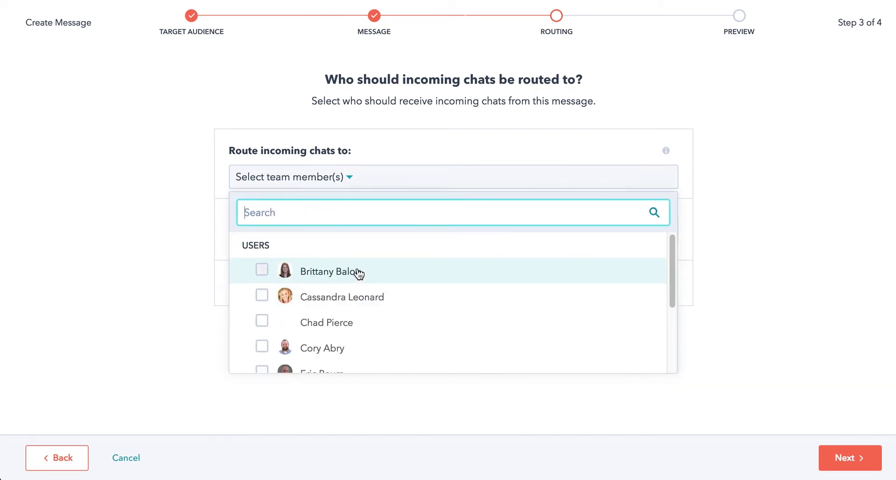
click(331, 350)
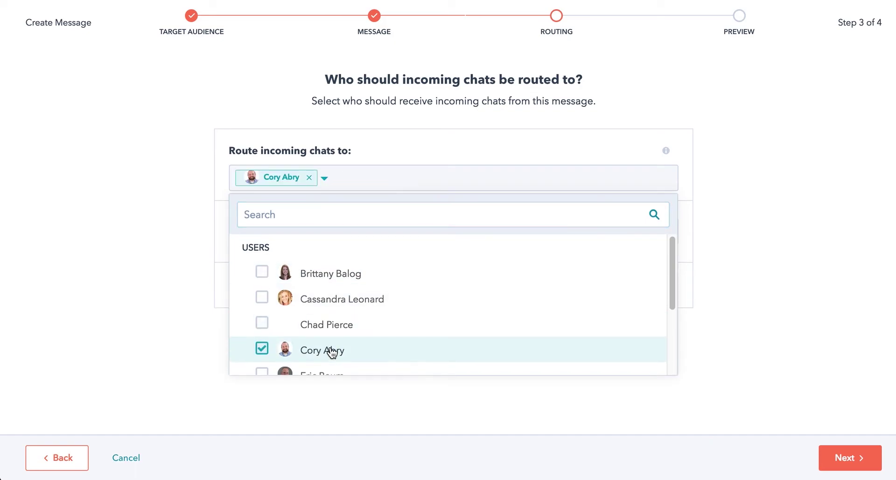
click(783, 203)
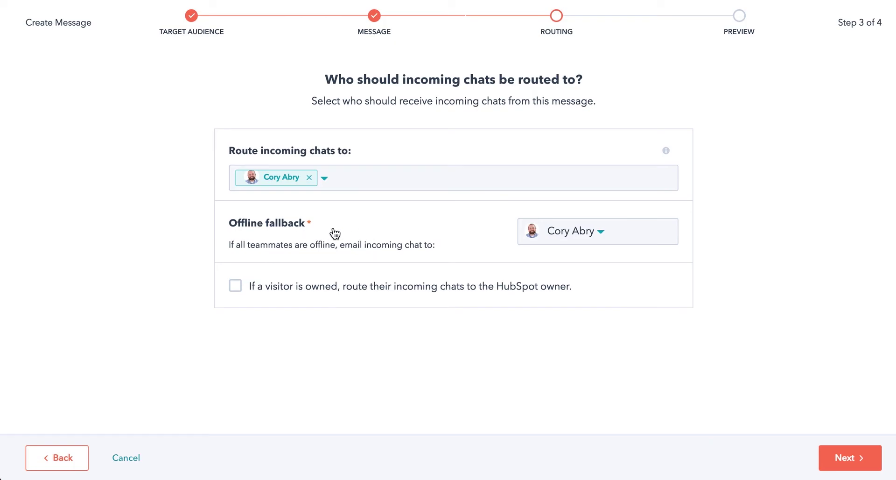
click(598, 232)
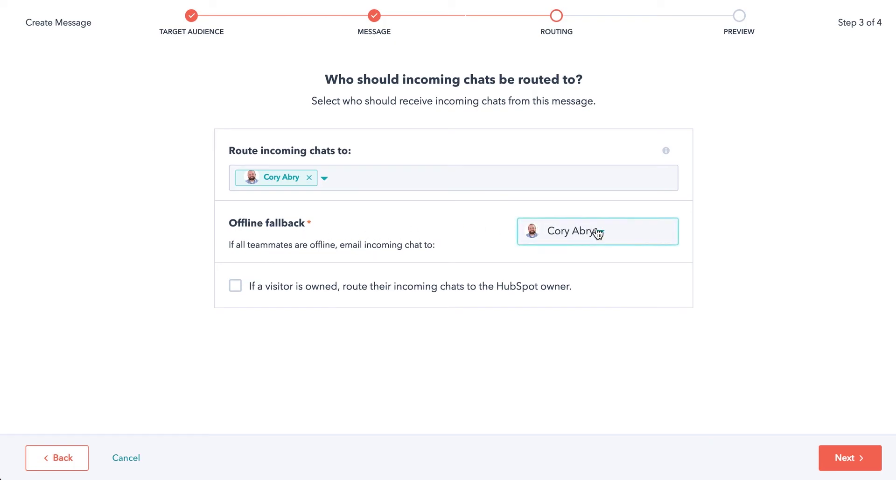
click(786, 217)
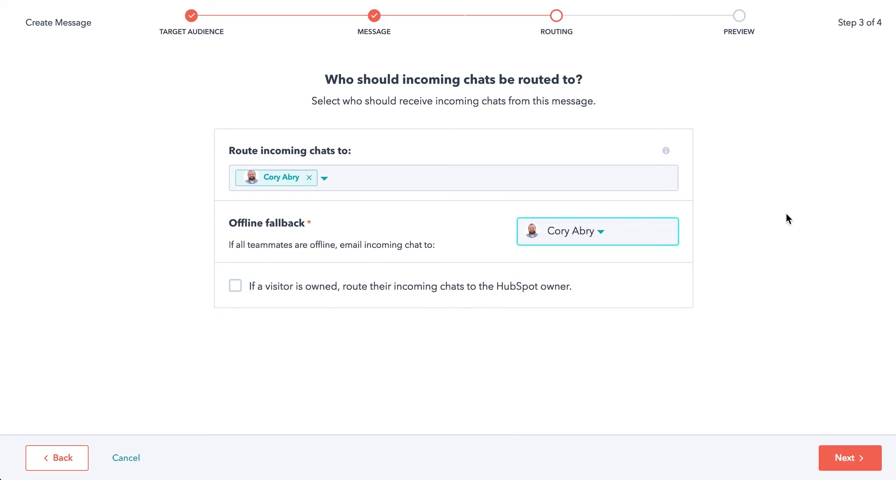
click(236, 287)
click(867, 465)
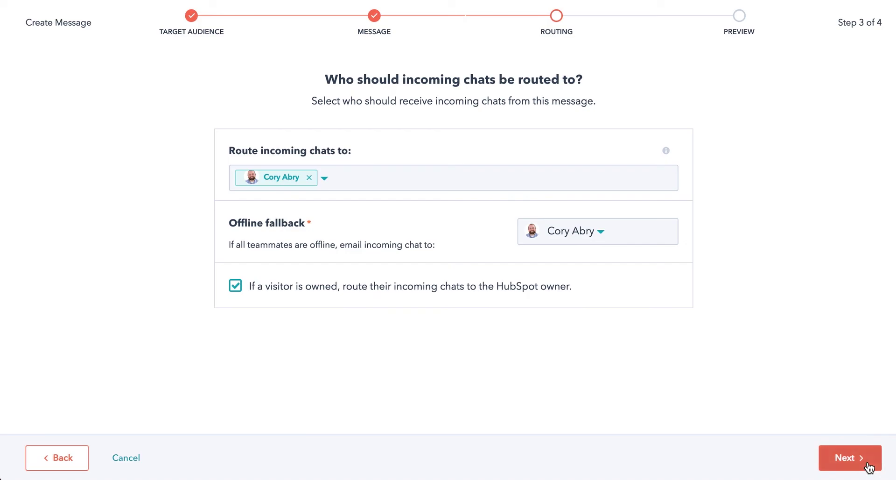
Preview the targeted message in the tablet, mobile and desktop layouts.
click(453, 127)
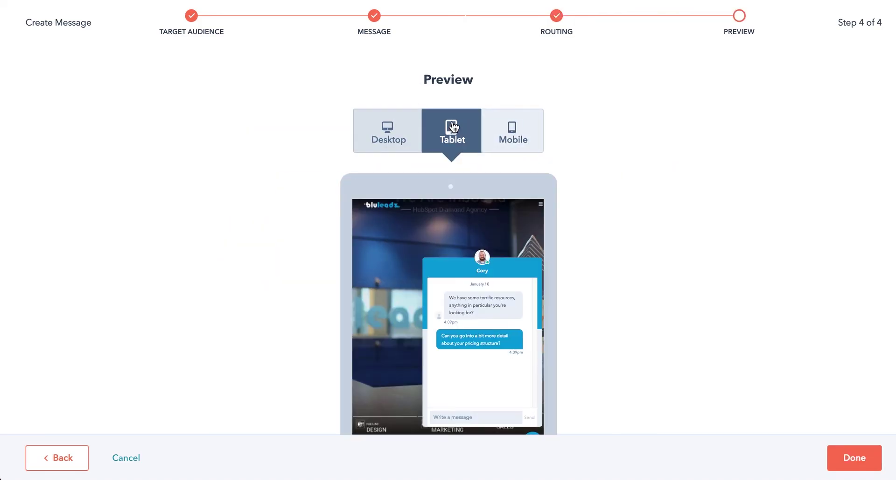
click(511, 127)
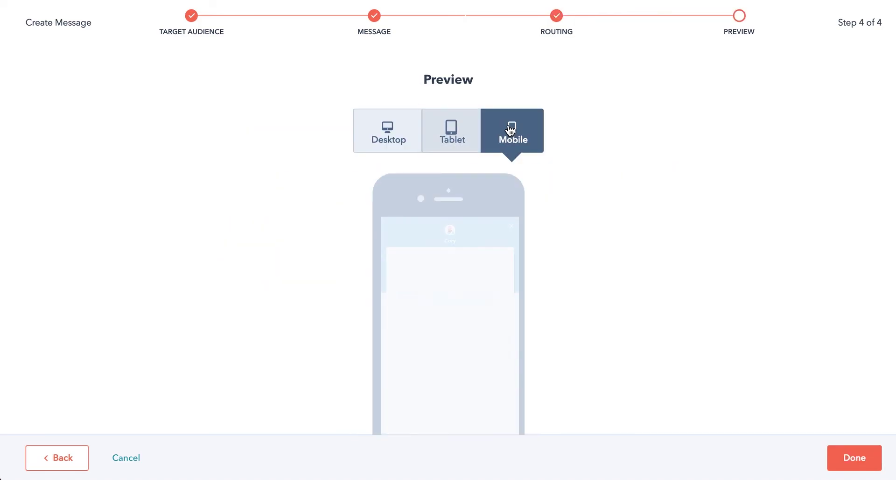
click(396, 126)
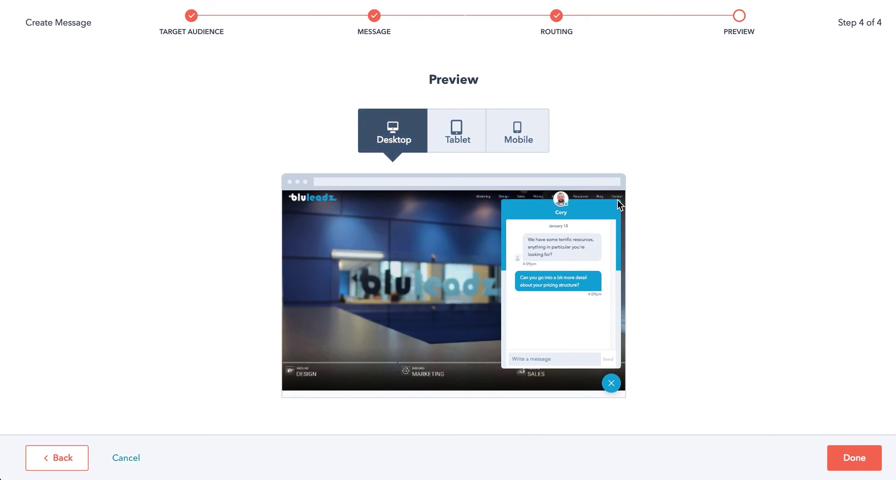